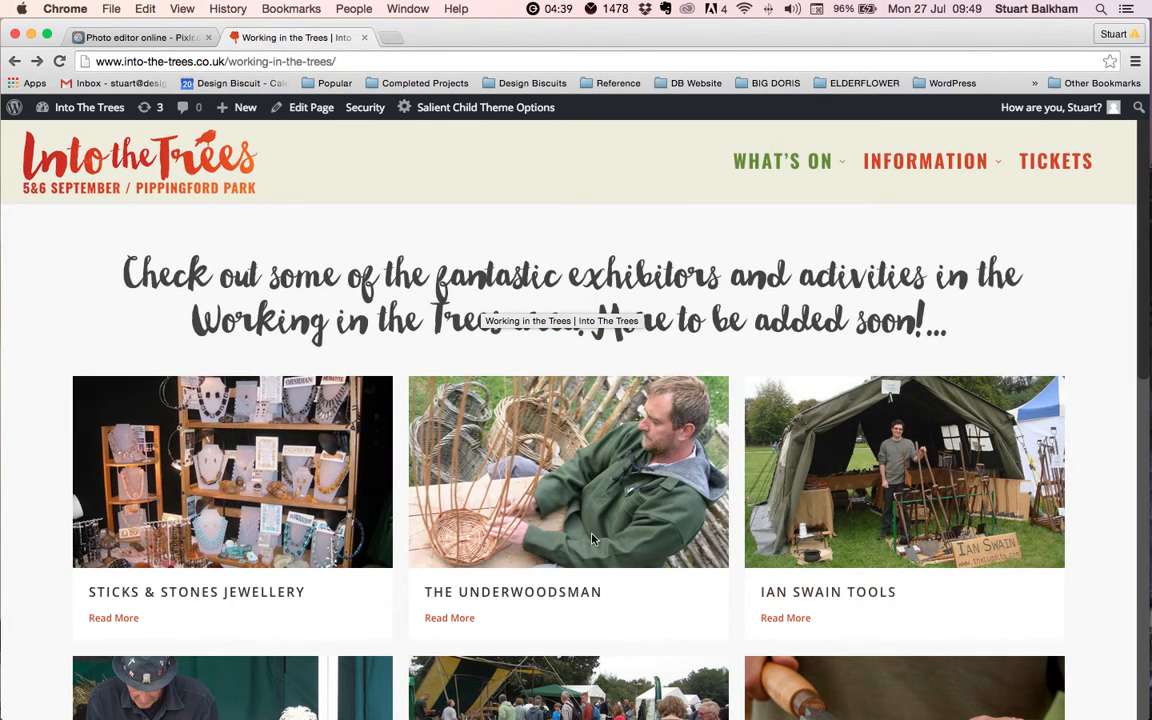
Open The Underwoodsman exhibitor page and review its photo, description text and website link.
left_click(484, 595)
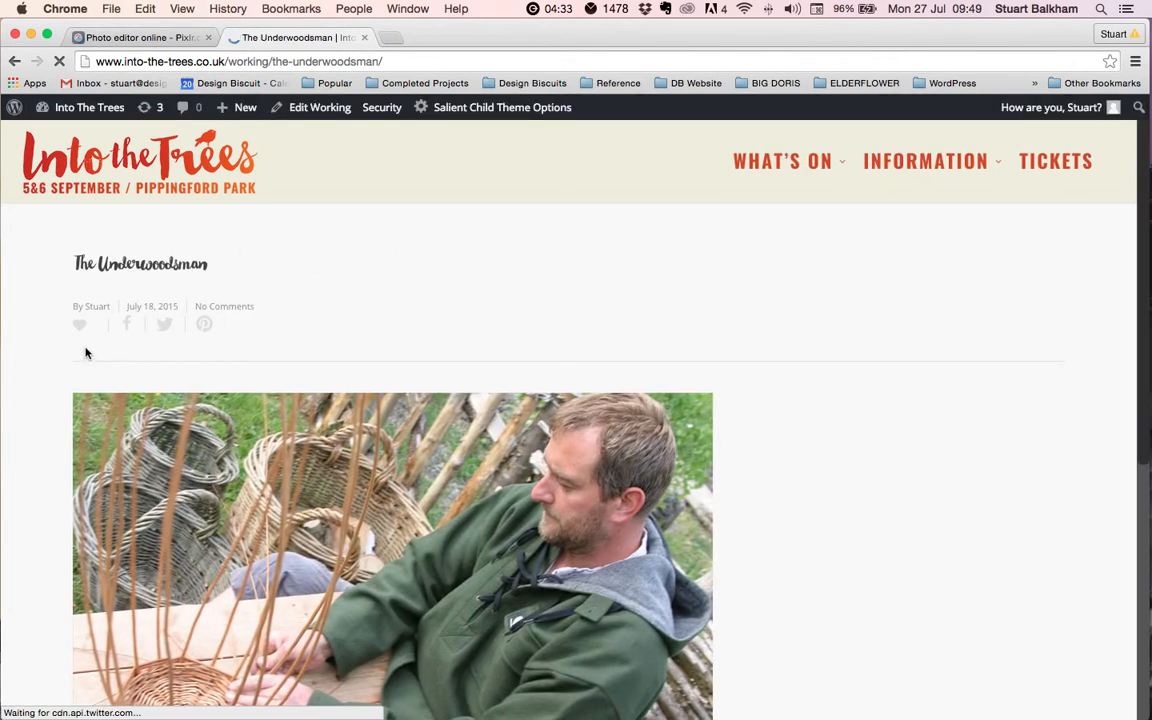
scroll(40, 348, "down", 5)
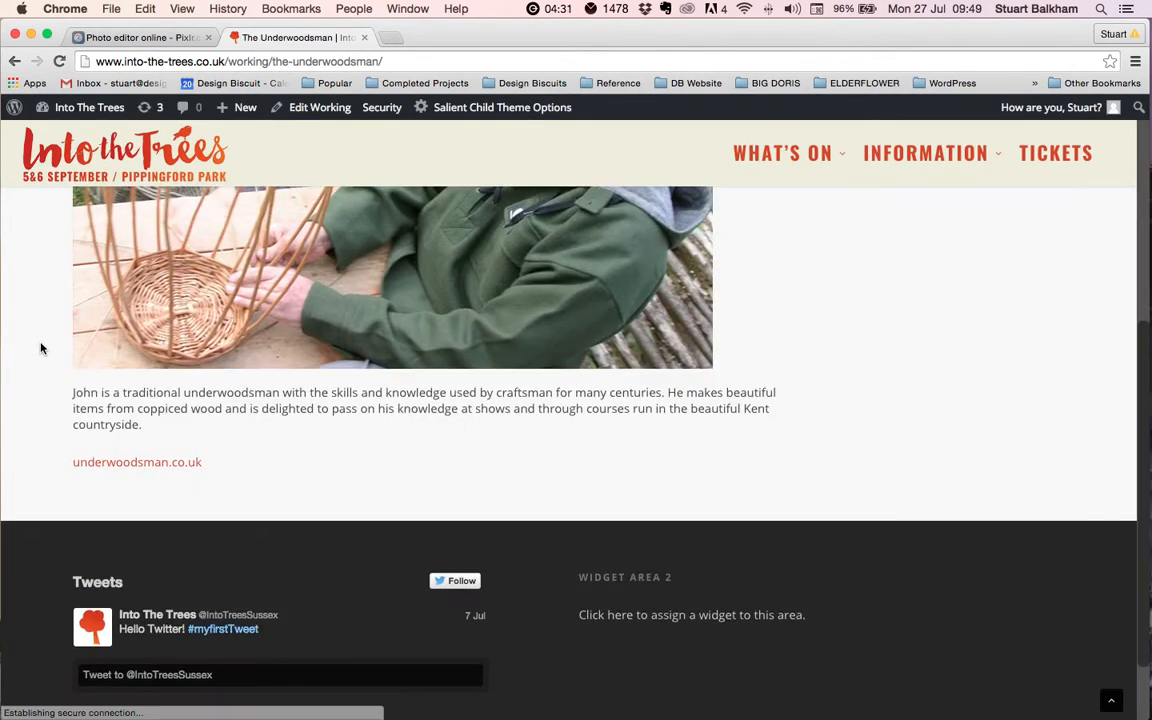
scroll(41, 345, "up", 4)
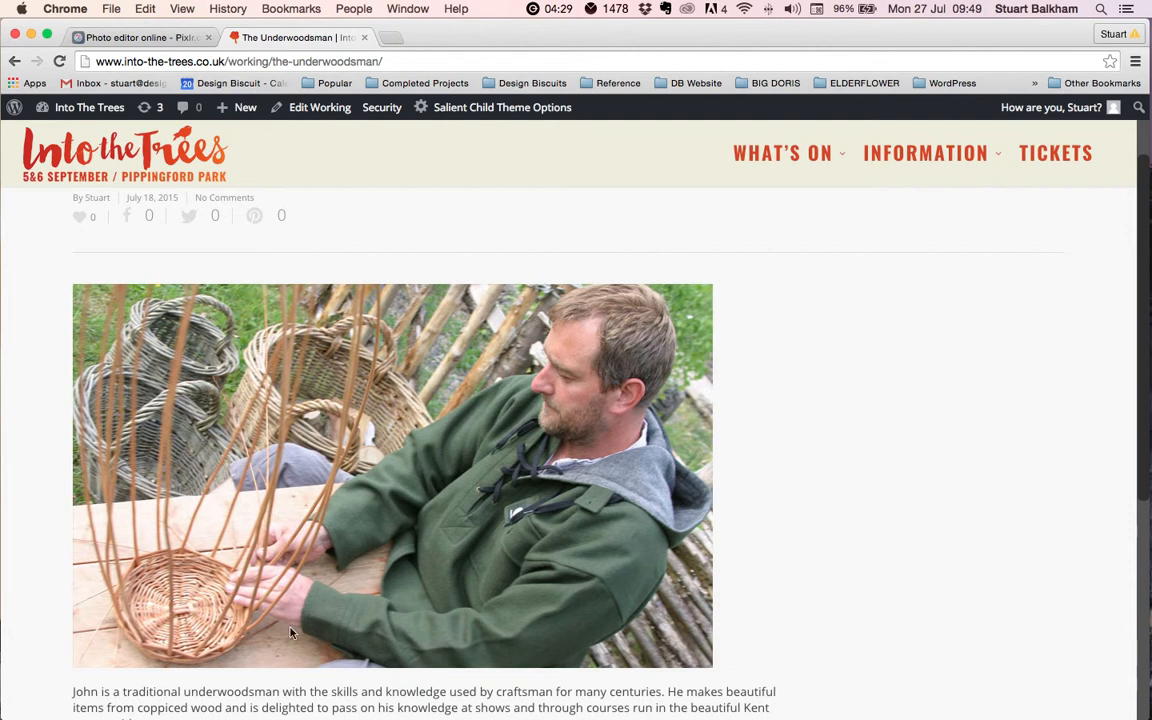
Switch to the Pixlr website at pixlr.com and launch the Pixlr Editor web app.
left_click(129, 38)
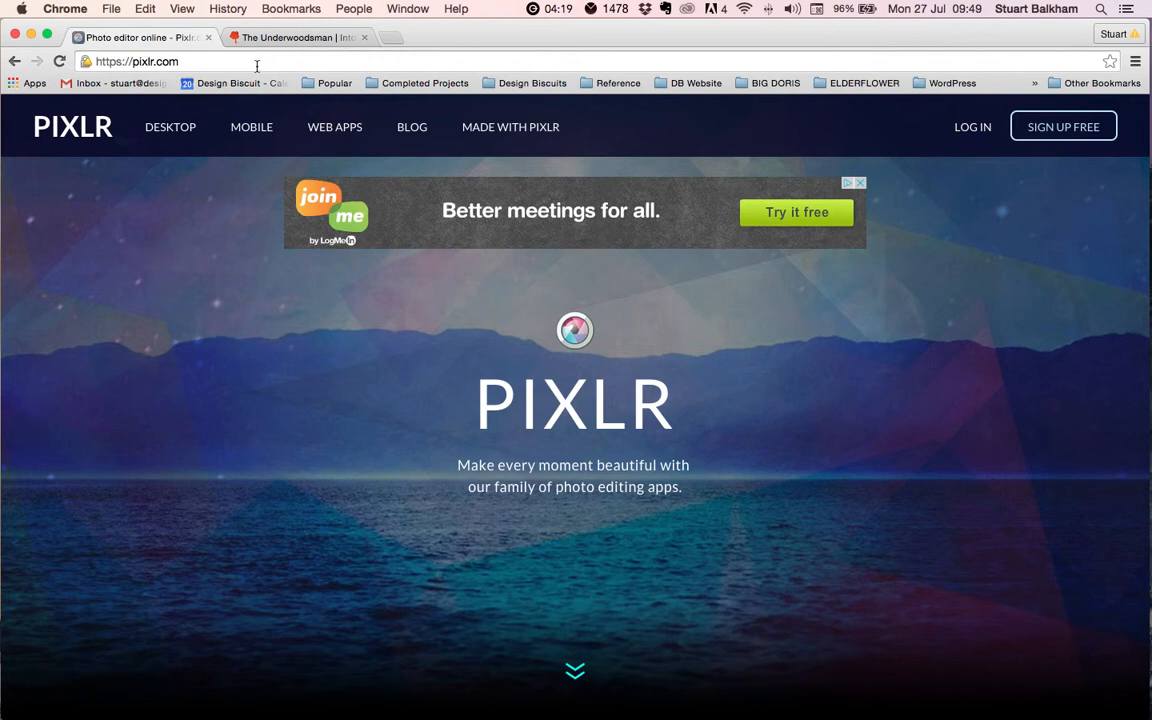
left_click(185, 62)
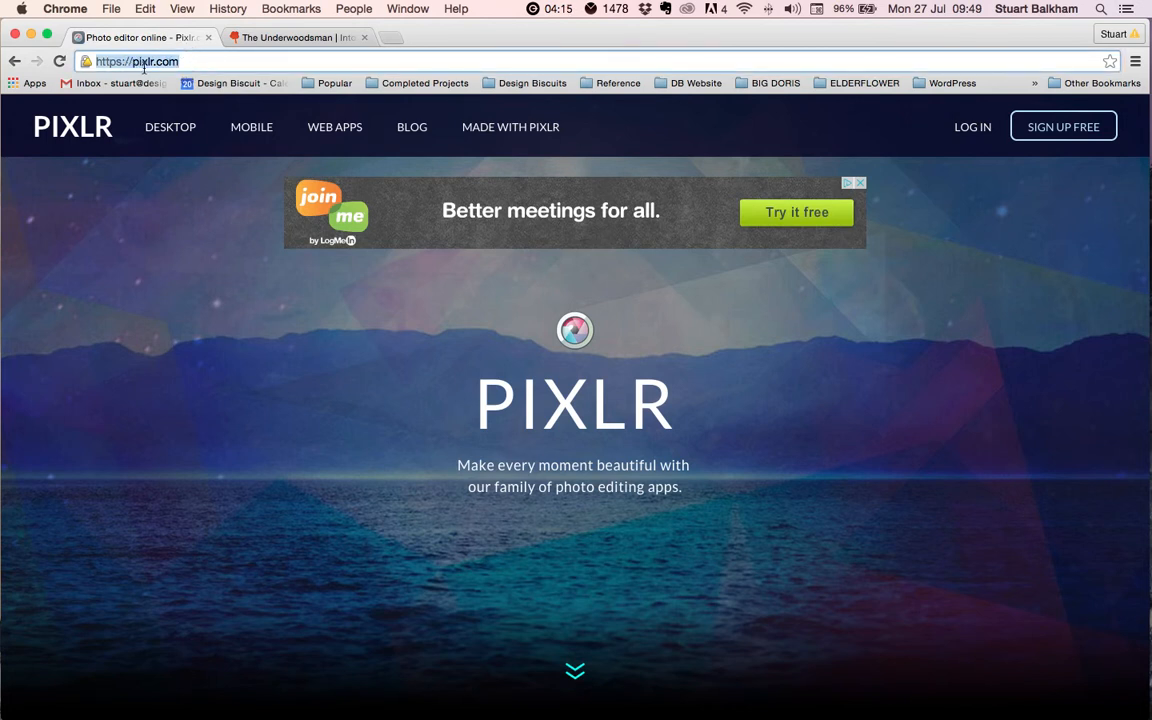
left_click(320, 62)
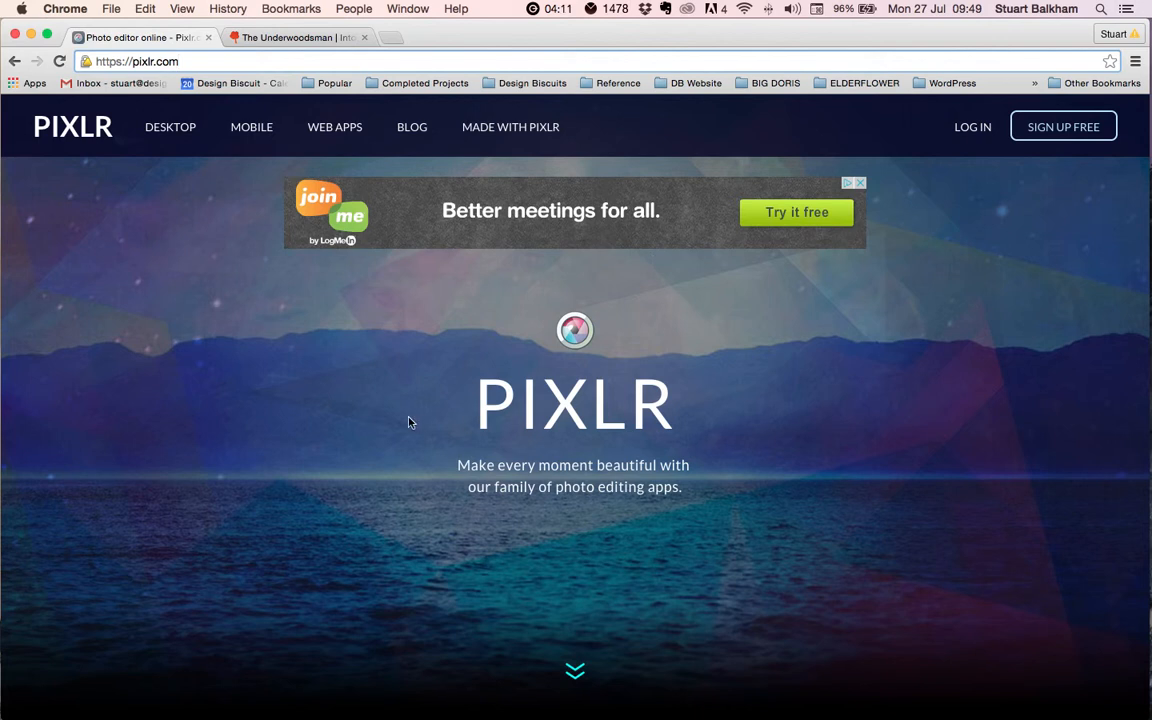
scroll(408, 422, "down", 5)
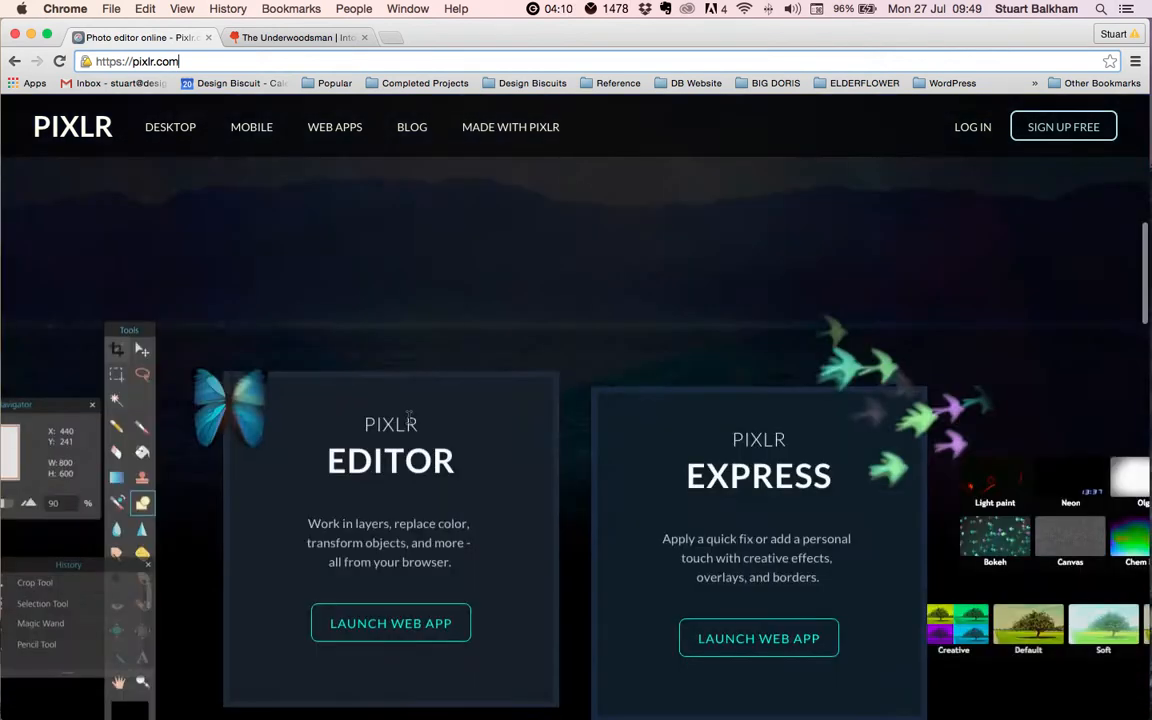
scroll(408, 418, "down", 3)
left_click(410, 462)
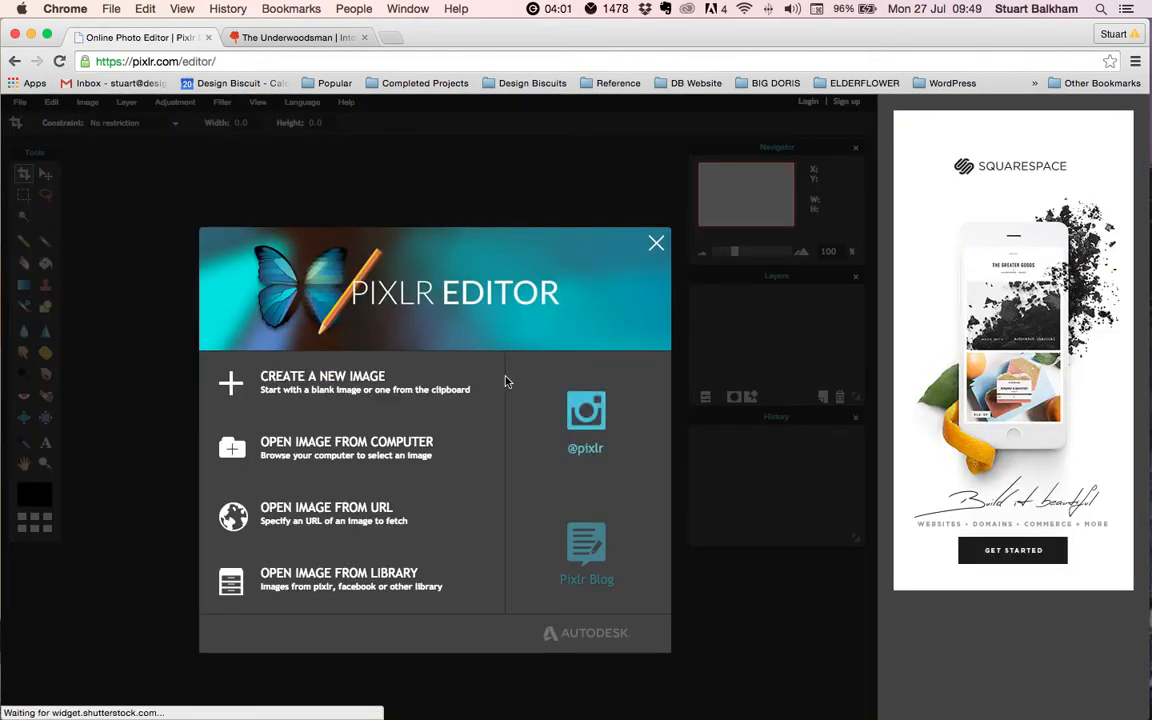
Open ITT-Exhibitor Template.jpg from the computer's Exhibitors folder and shift its window slightly toward the tool palette.
left_click(362, 458)
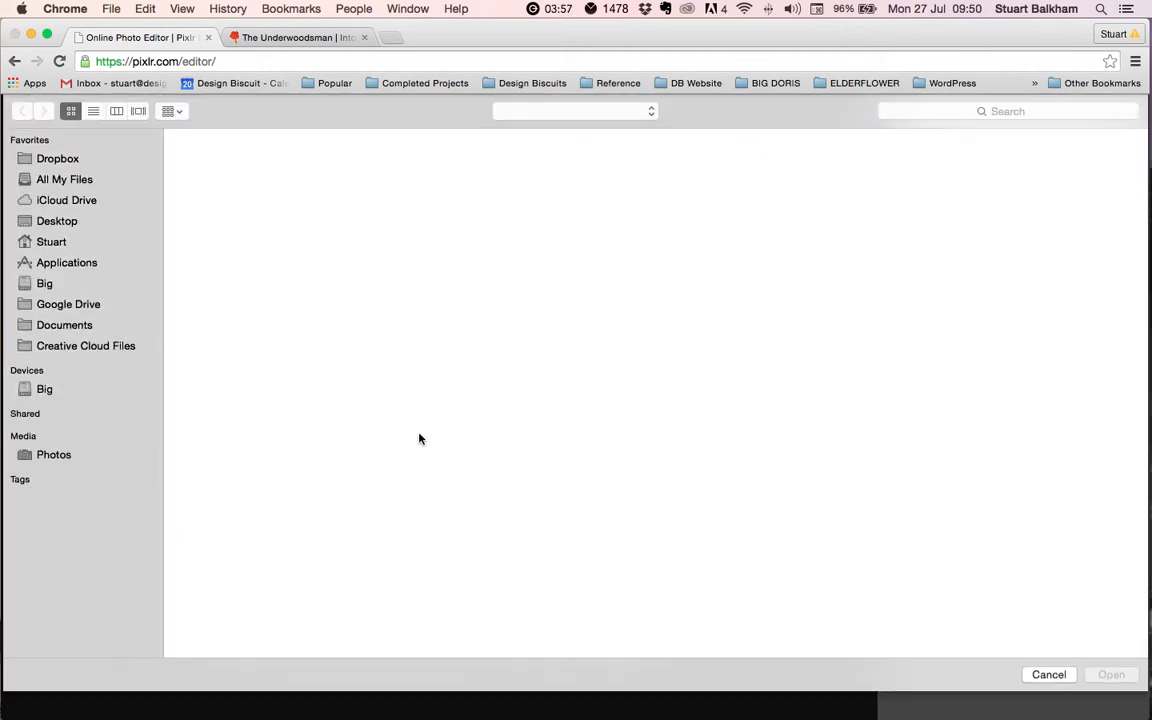
left_click(645, 292)
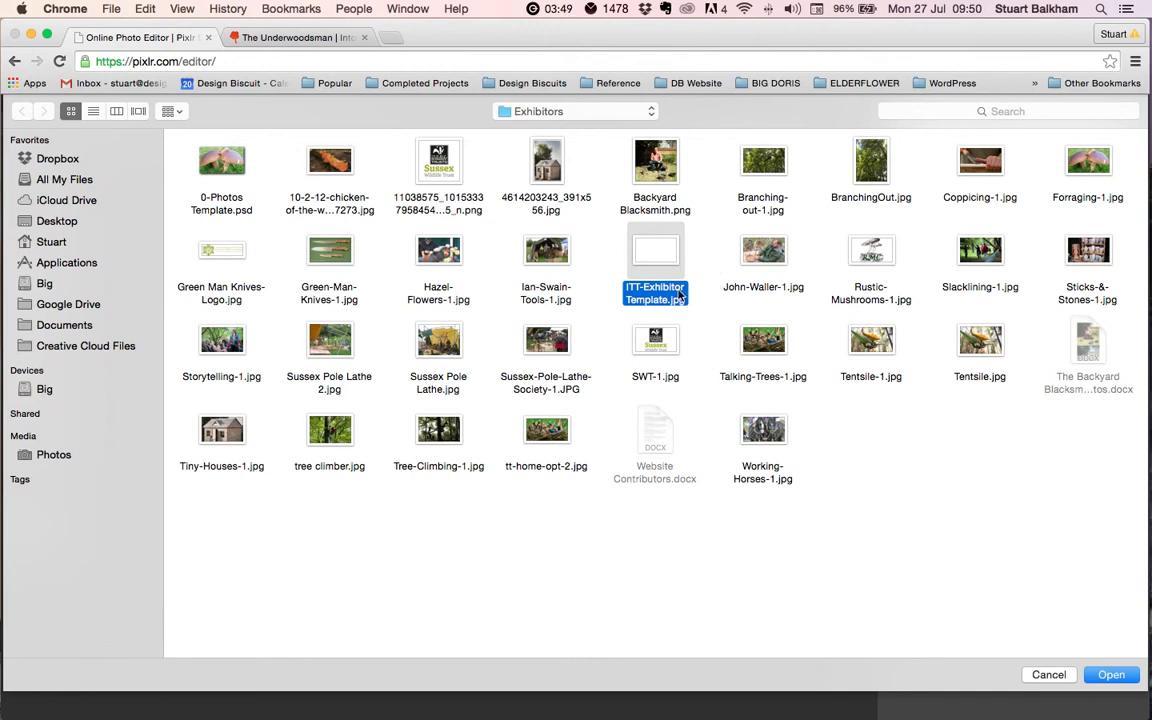
left_click(1110, 675)
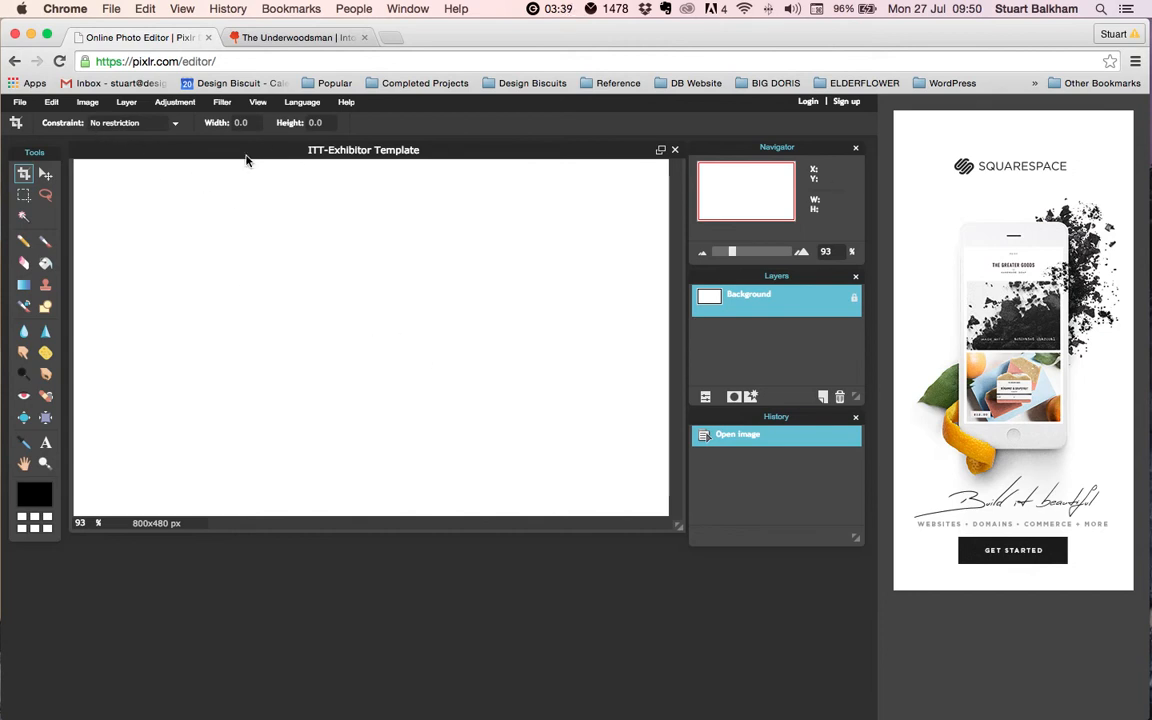
mouse_move(248, 152)
left_mouse_down()
mouse_move(248, 162)
mouse_move(241, 148)
left_mouse_up()
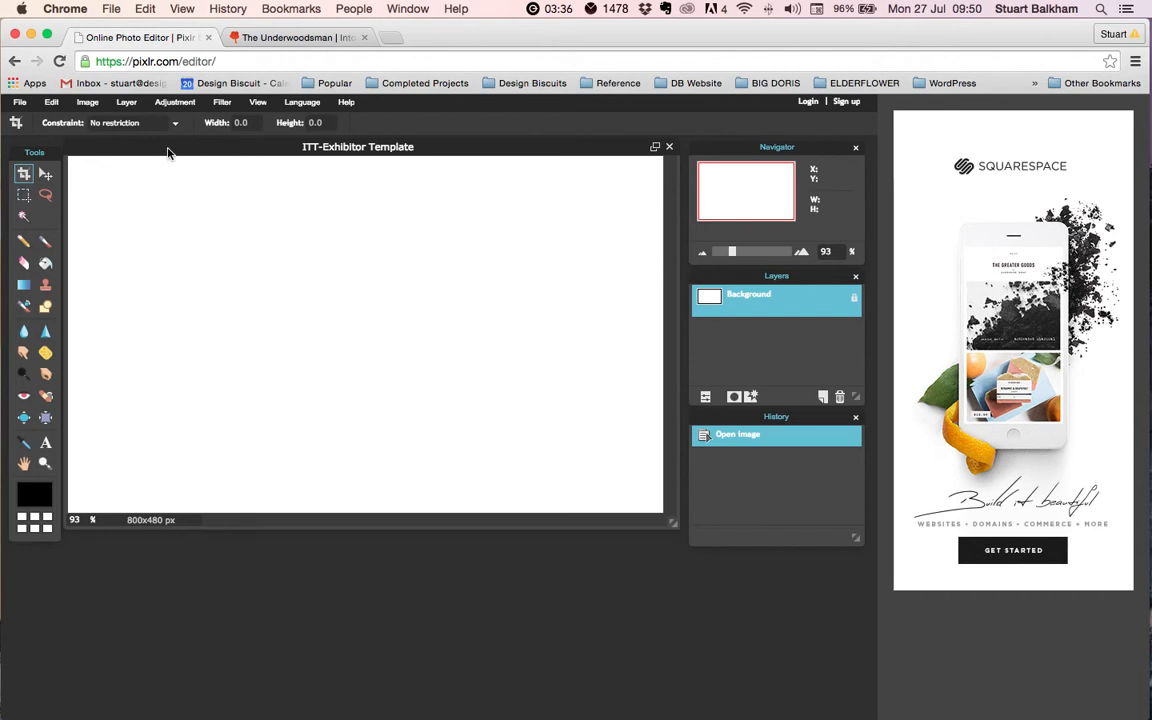
Open Backyard Blacksmith.png from the Exhibitors folder, and move and enlarge its window so the whole photo shows, with the Move tool active.
left_click(18, 103)
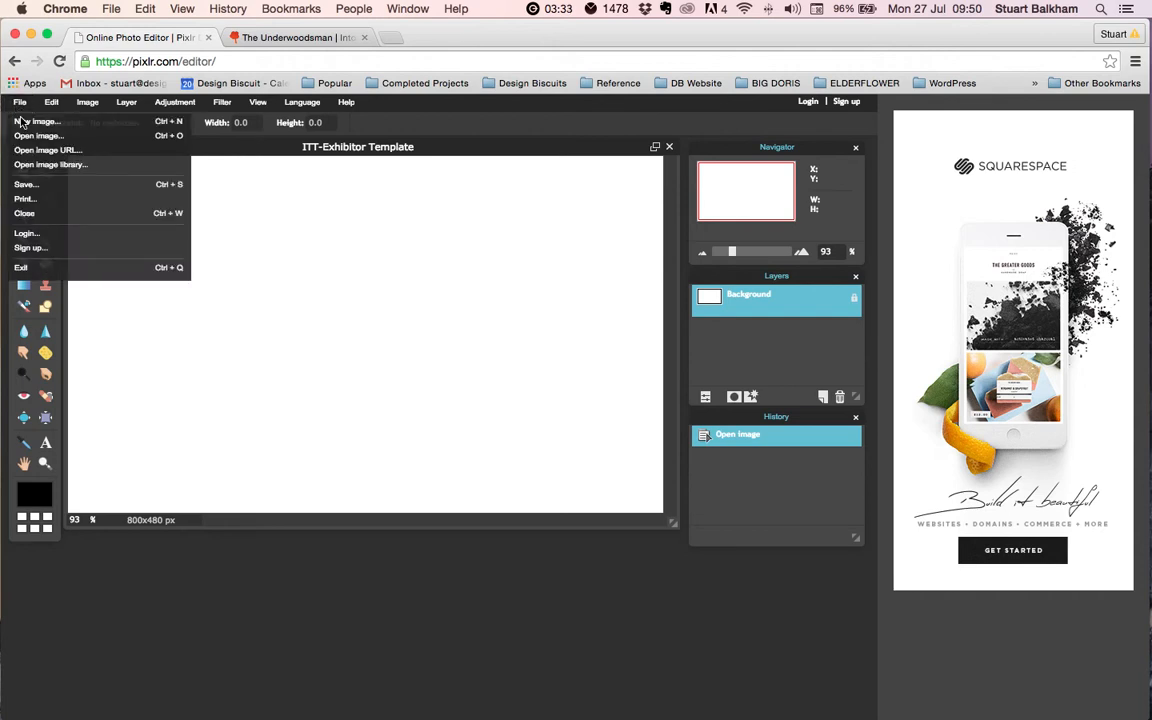
left_click(119, 144)
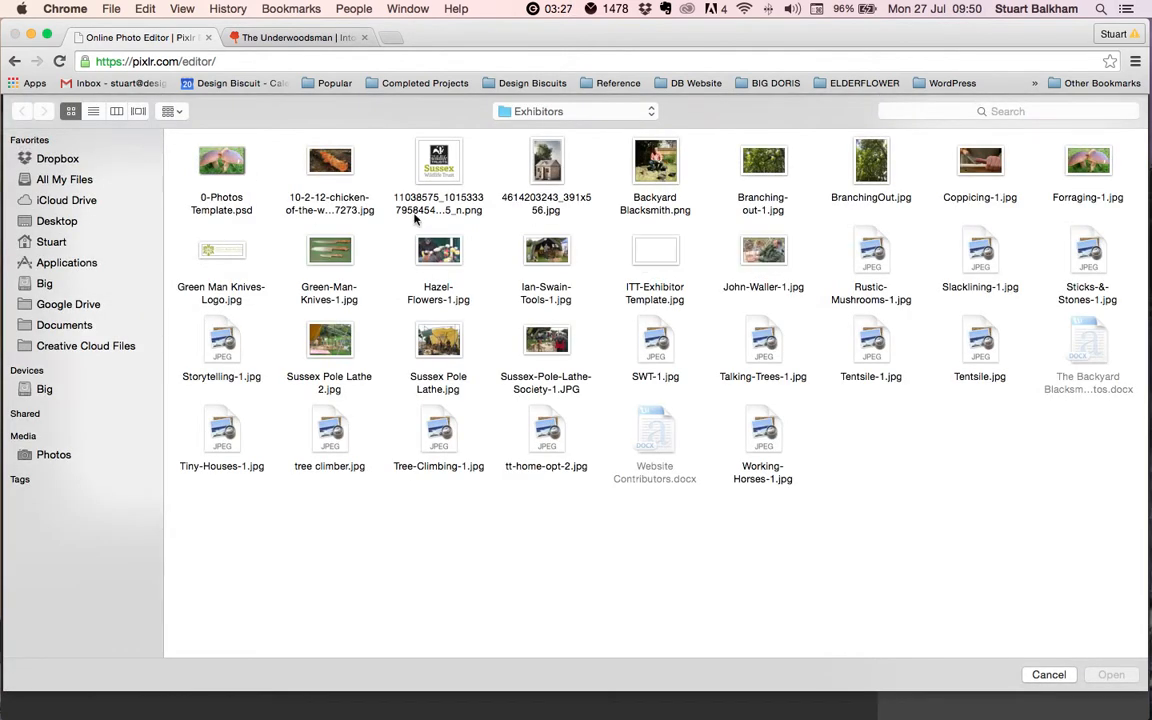
double_click(665, 177)
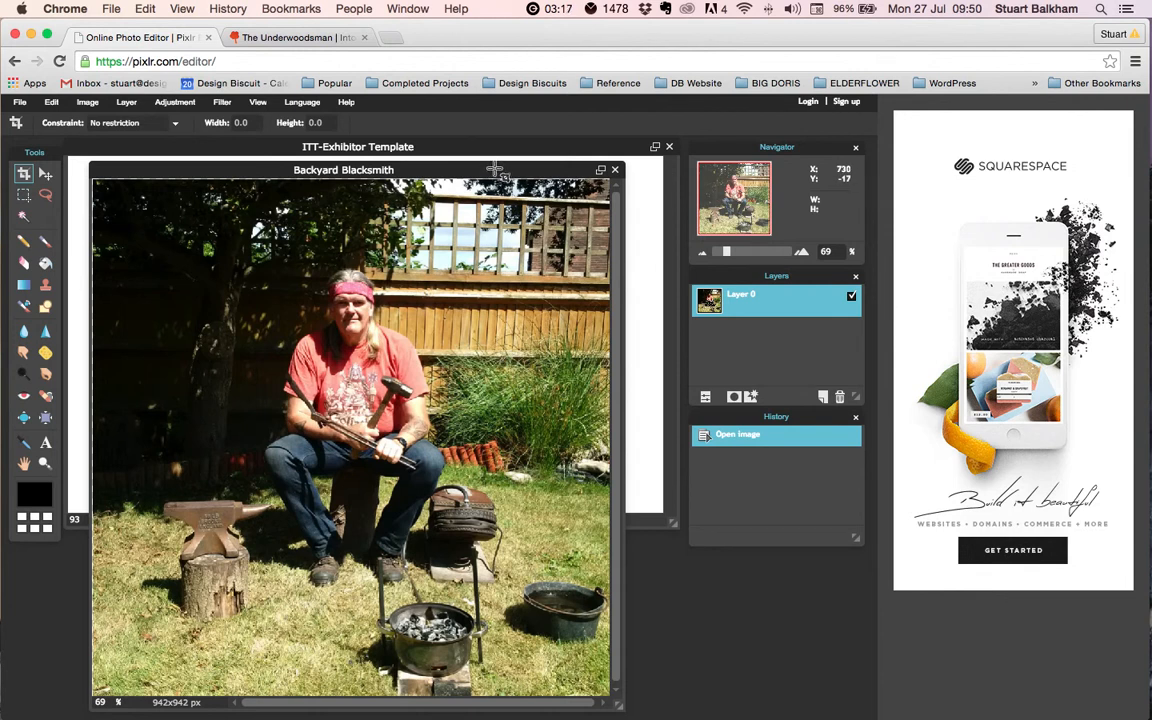
left_click(45, 173)
left_click_drag(187, 163, 218, 142)
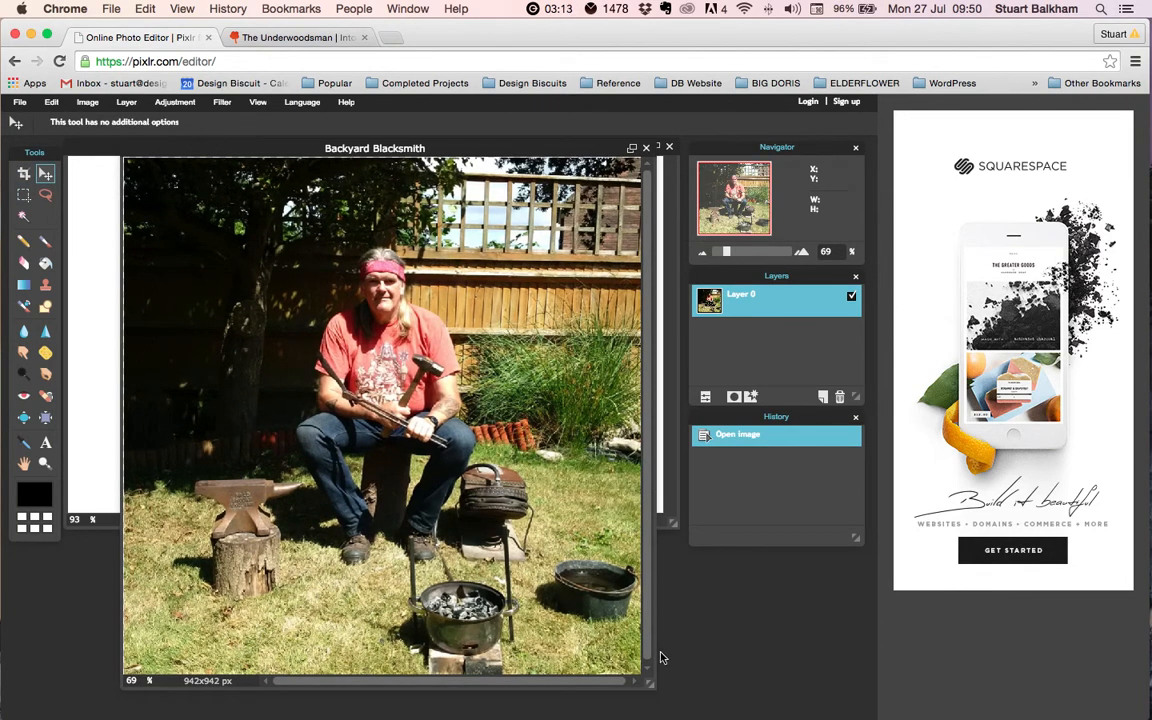
left_click_drag(648, 681, 672, 705)
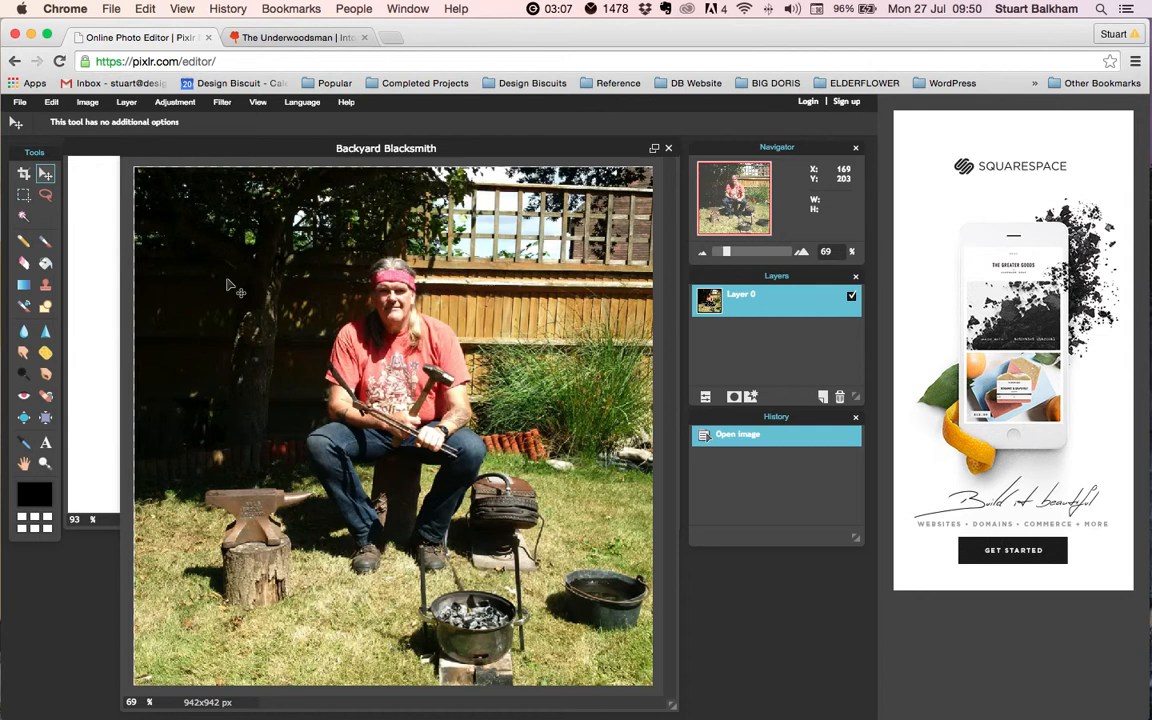
Copy the entire Backyard Blacksmith photo and paste it as a new layer into the ITT-Exhibitor Template.
key("super+a")
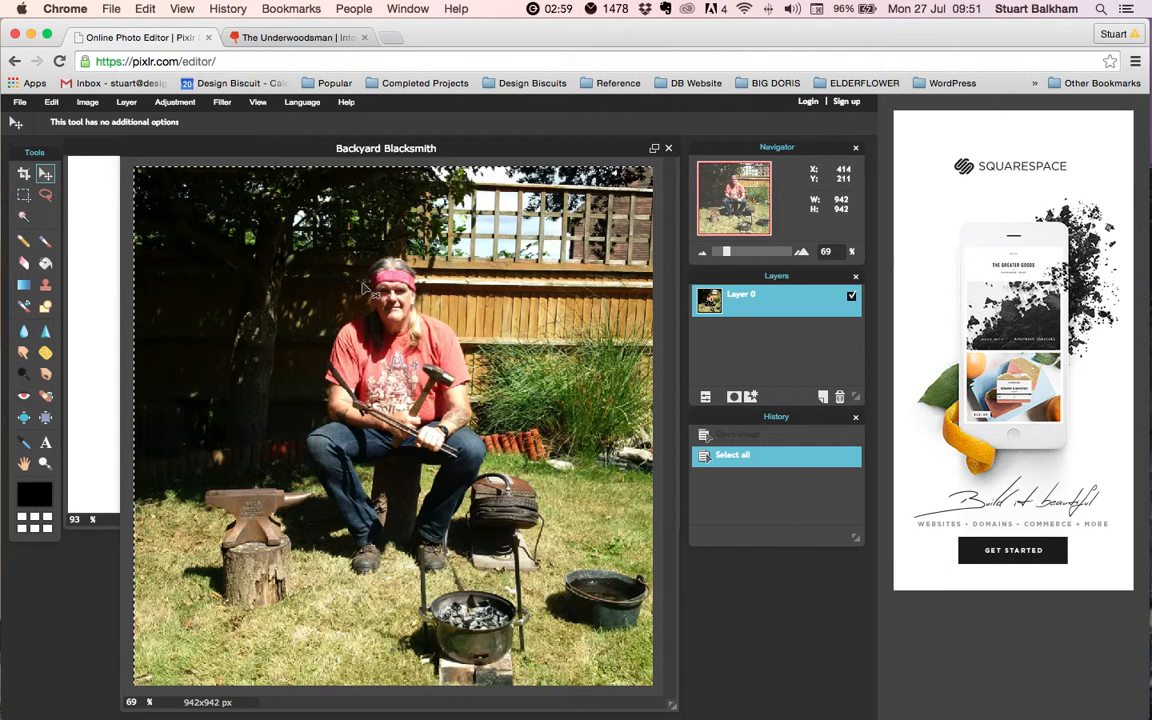
key("super+c")
left_click(95, 150)
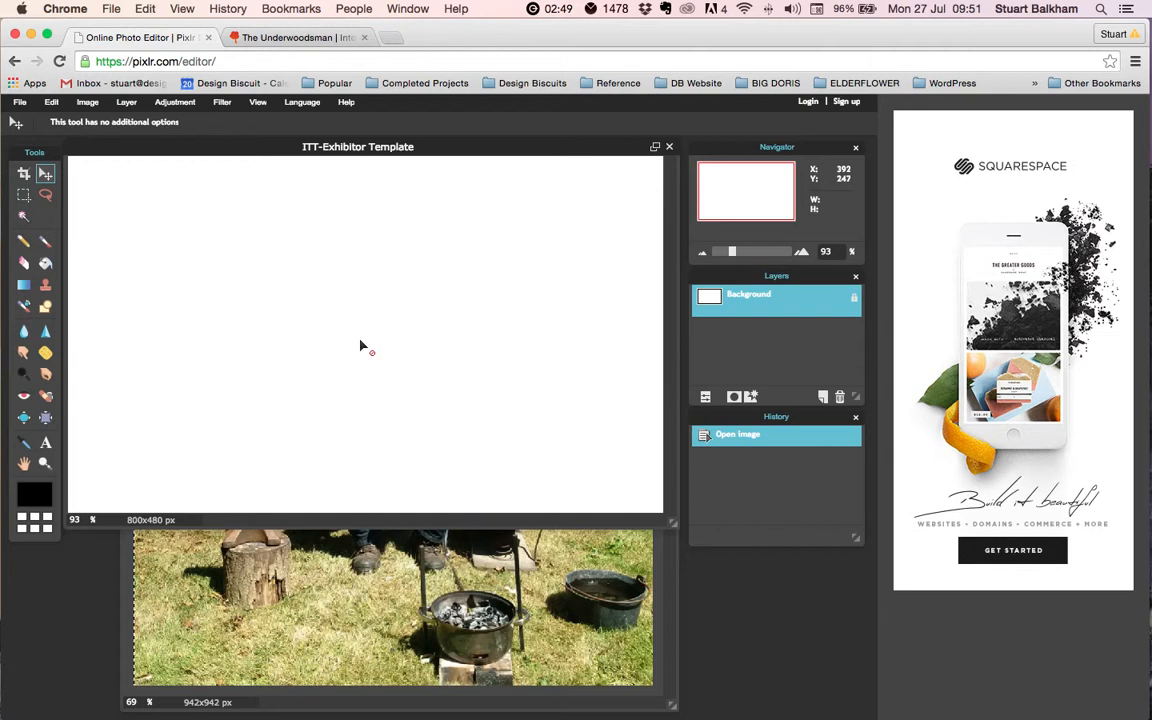
key("super+v")
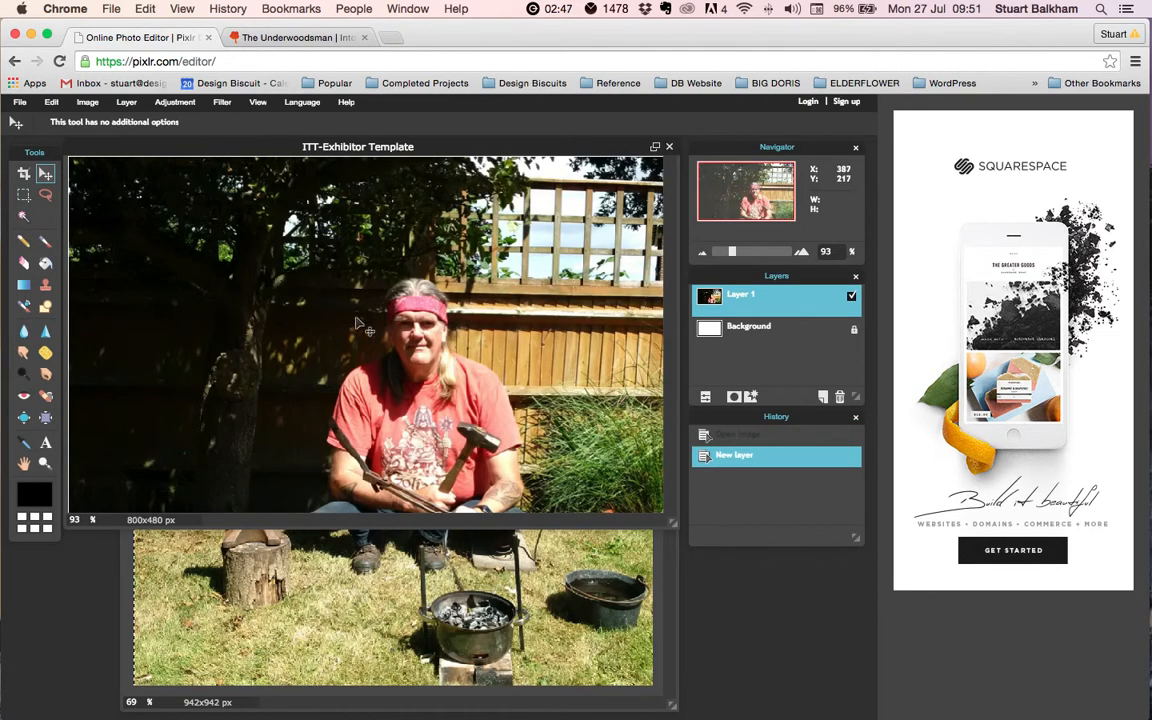
Close the original Backyard Blacksmith image without saving it.
left_click(672, 555)
left_click(669, 149)
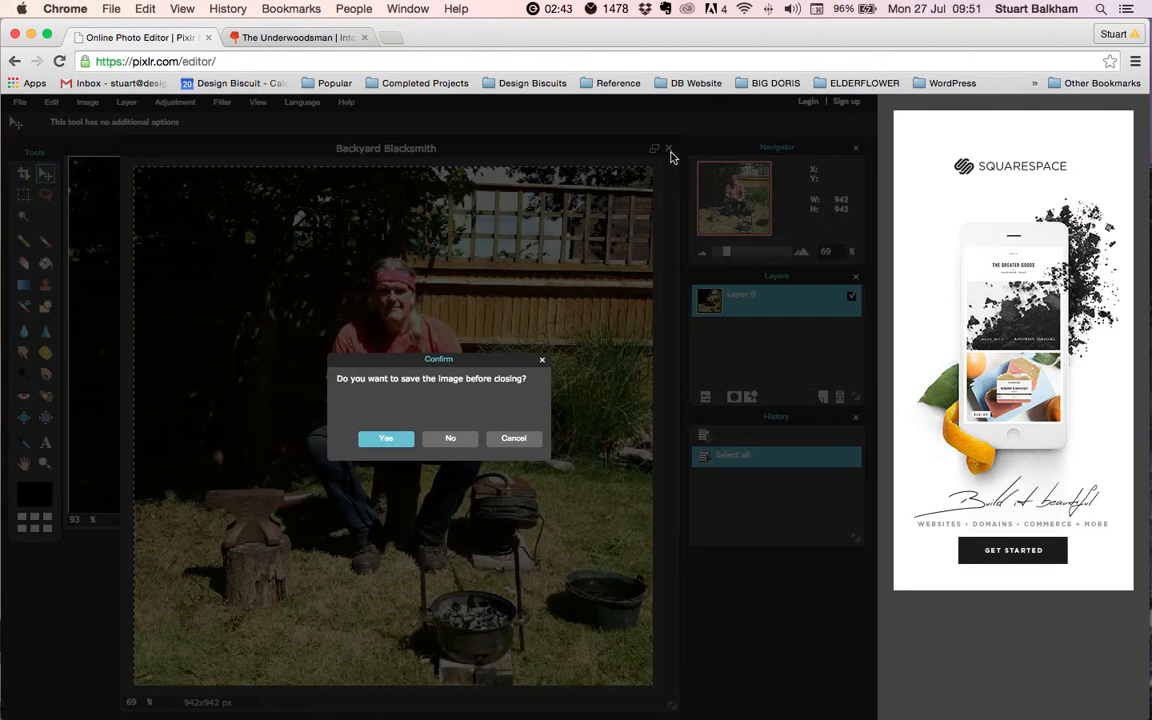
left_click(452, 440)
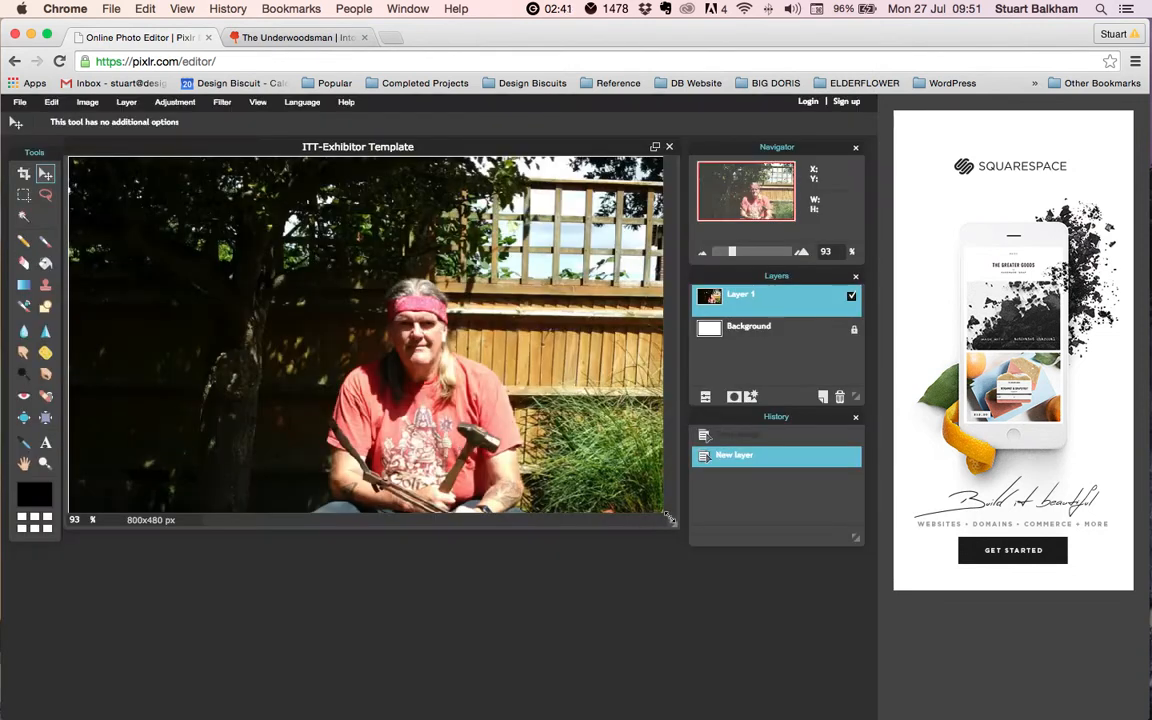
Enlarge the template window slightly and move the pasted photo layer up so the seated blacksmith's head and legs are in frame.
left_click_drag(672, 520, 689, 546)
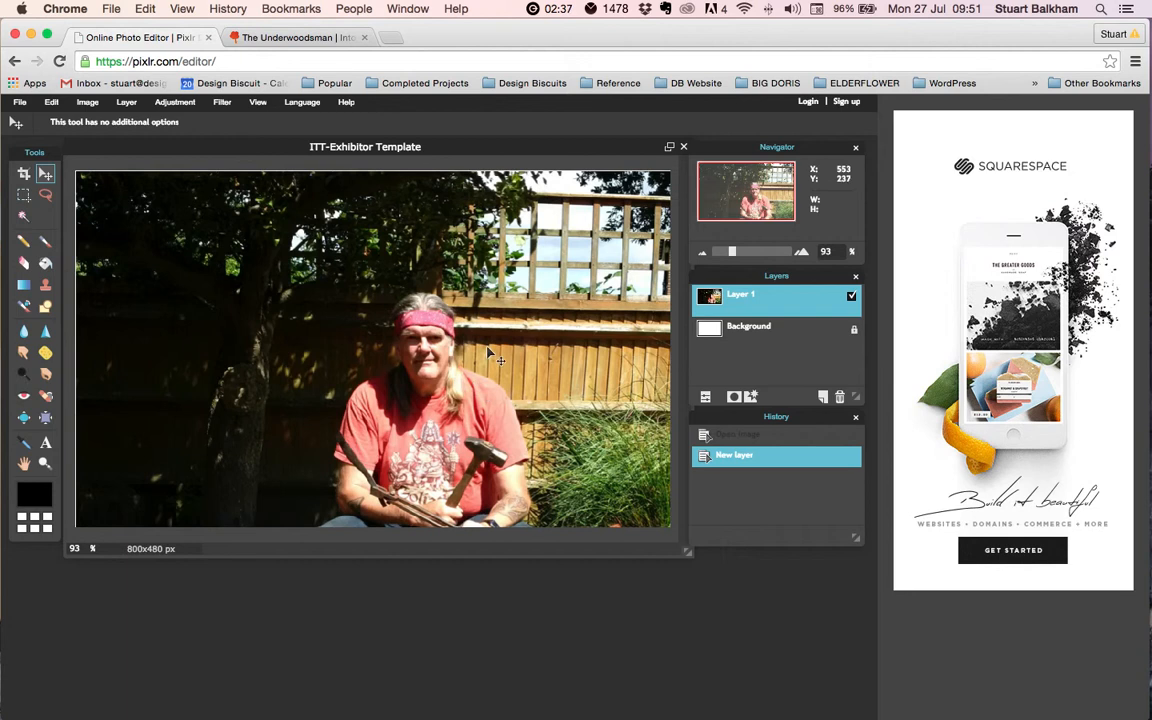
left_click_drag(485, 370, 531, 328)
left_click_drag(548, 401, 348, 315)
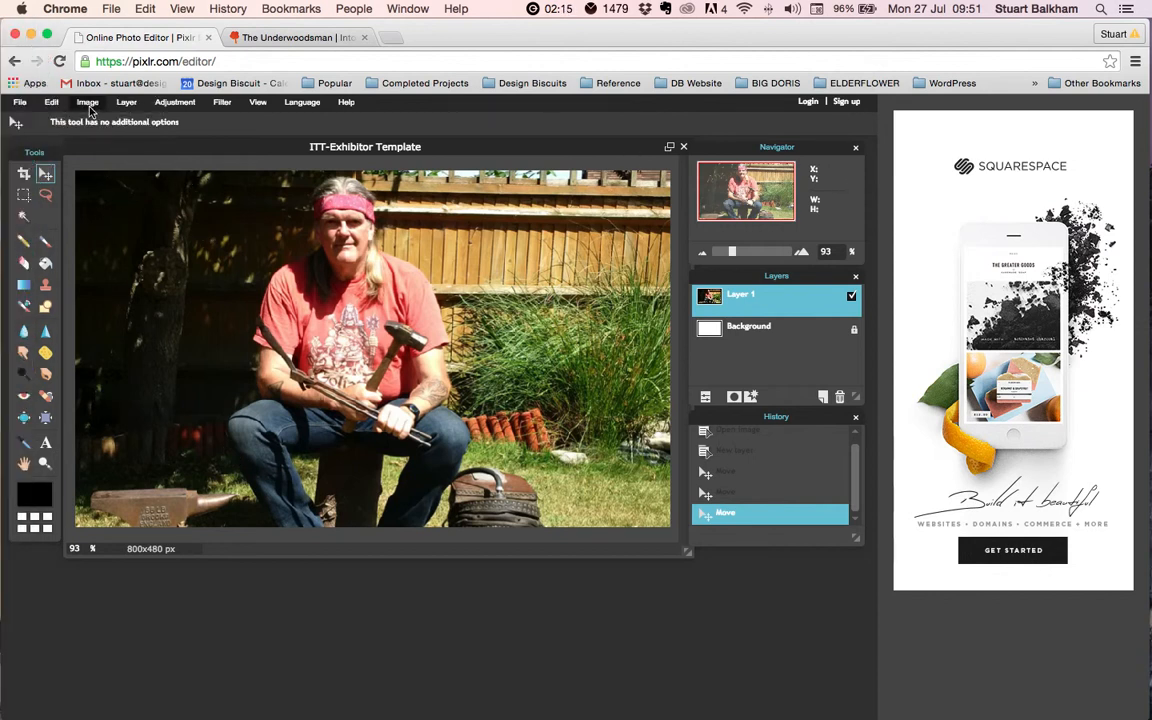
Start a Free transform on the photo layer, scale it down proportionally to nearly the canvas width, and reposition it.
left_click(51, 103)
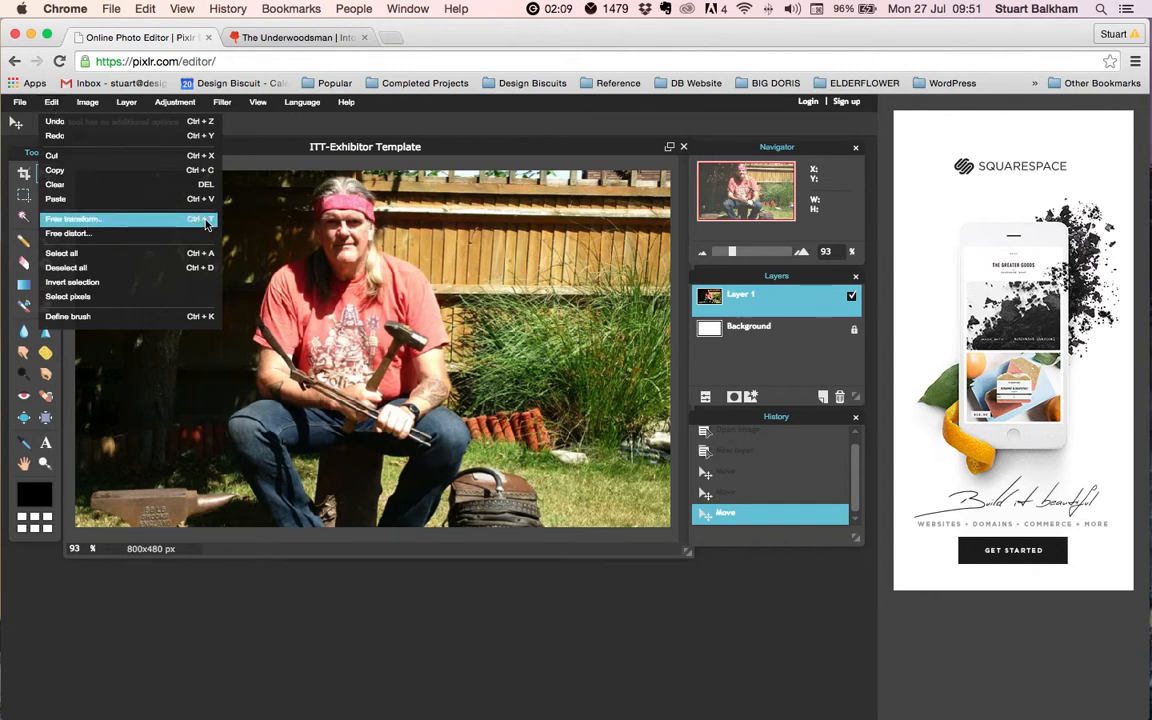
left_click(146, 224)
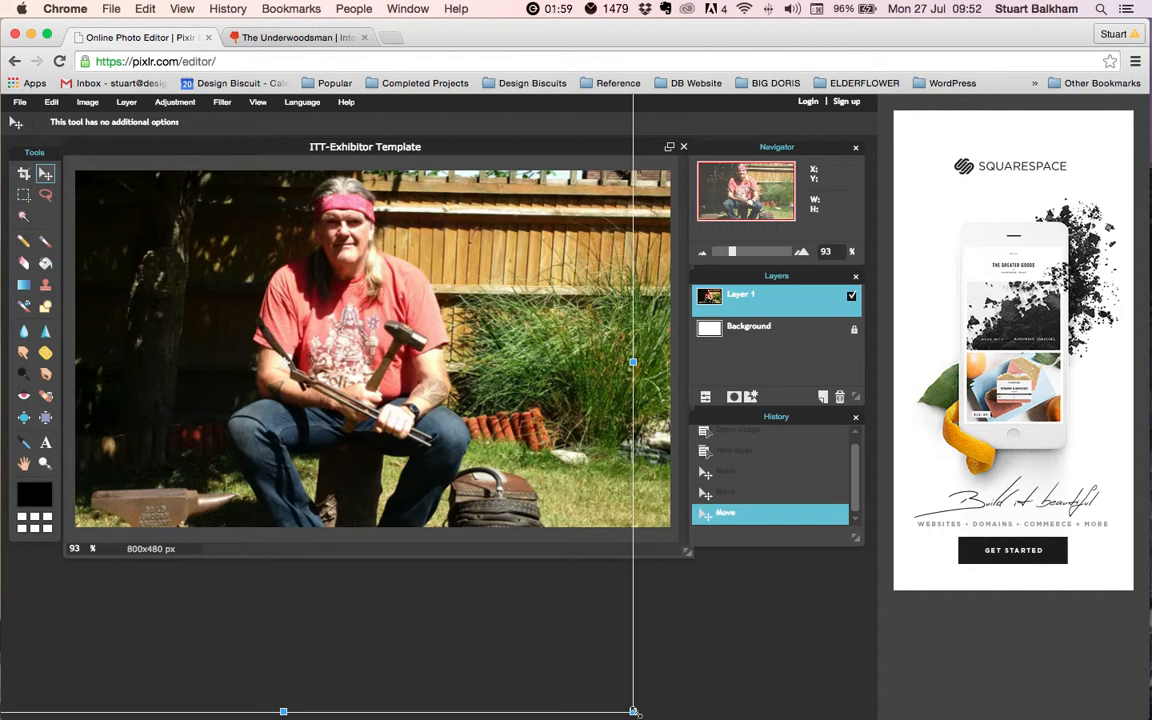
left_click_drag(634, 711, 430, 588)
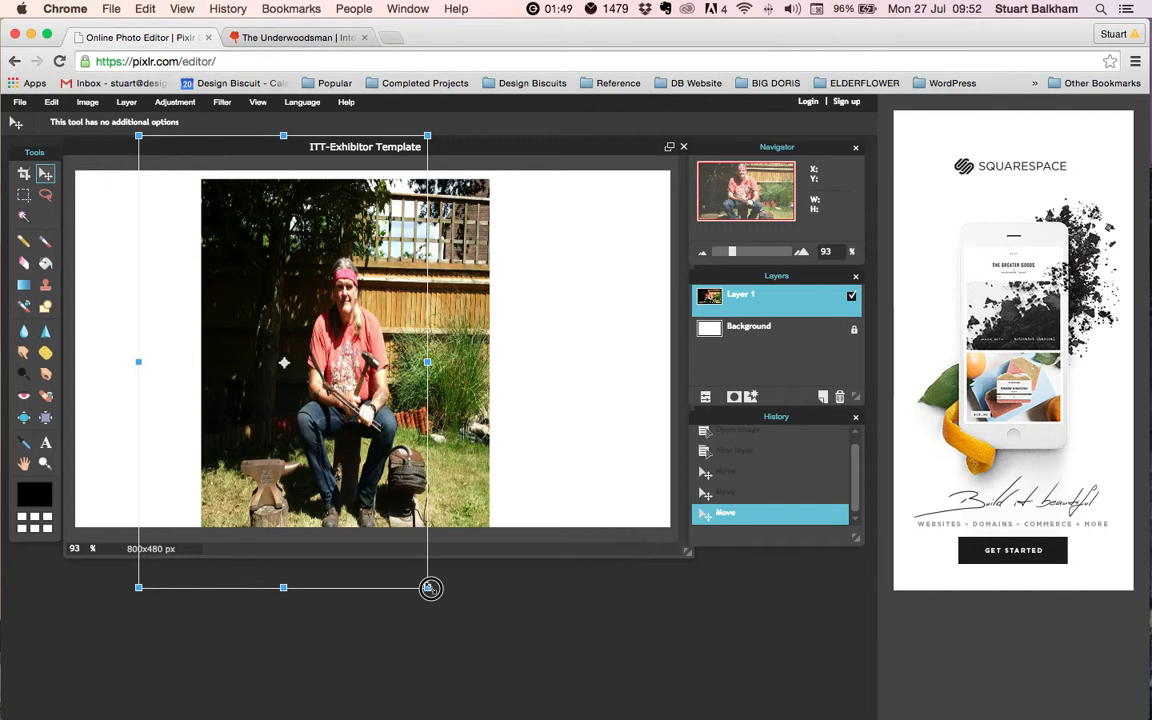
left_click_drag(430, 588, 689, 645)
mouse_move(507, 501)
left_mouse_down()
mouse_move(551, 490)
mouse_move(498, 492)
left_mouse_up()
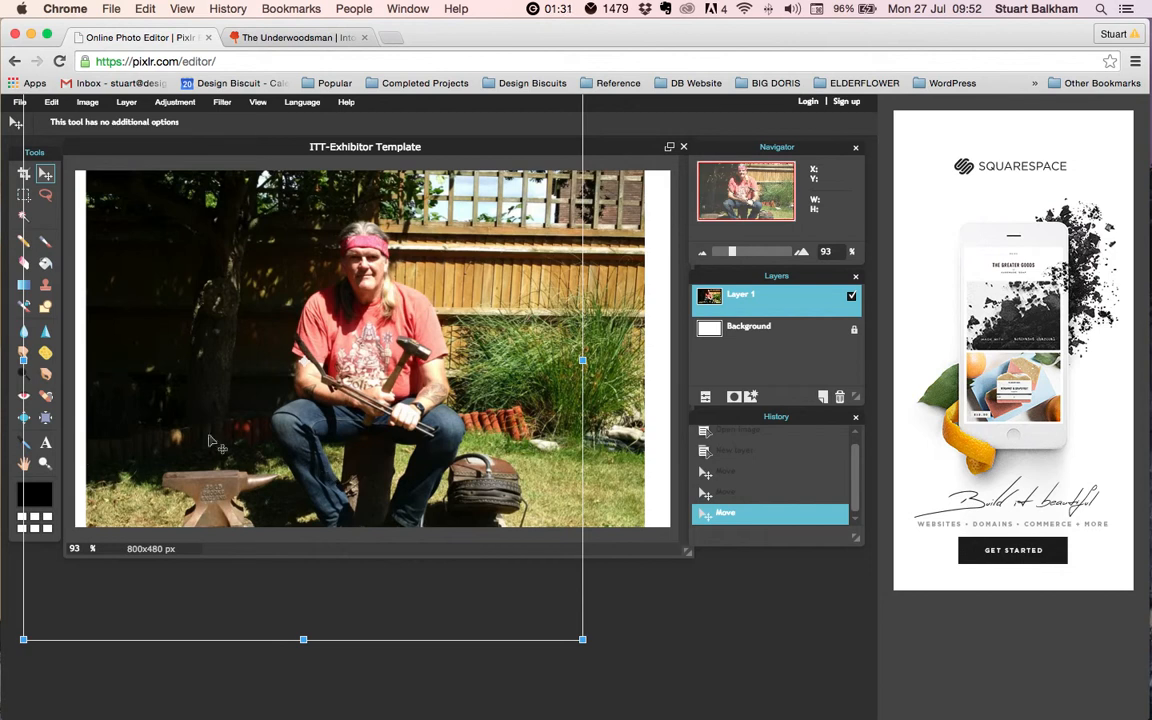
Enlarge the photo slightly to fill the template, shift it up to include the anvil and bag, and apply the transform.
left_click_drag(582, 639, 609, 649)
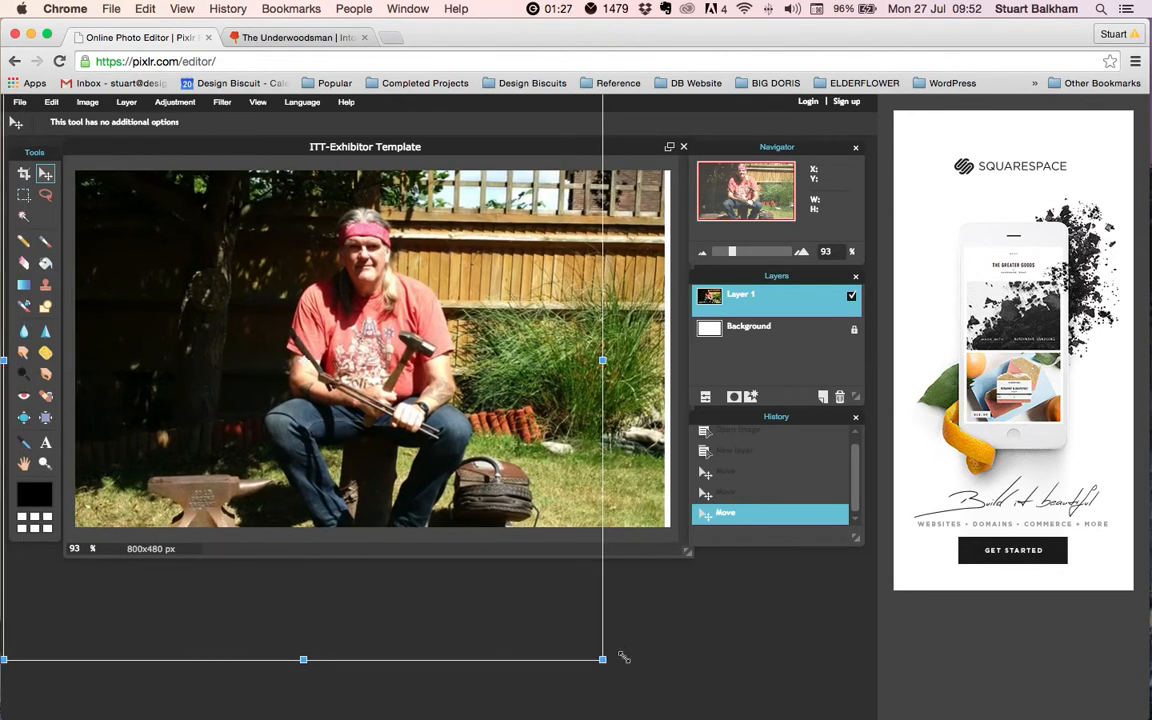
left_click_drag(545, 491, 548, 488)
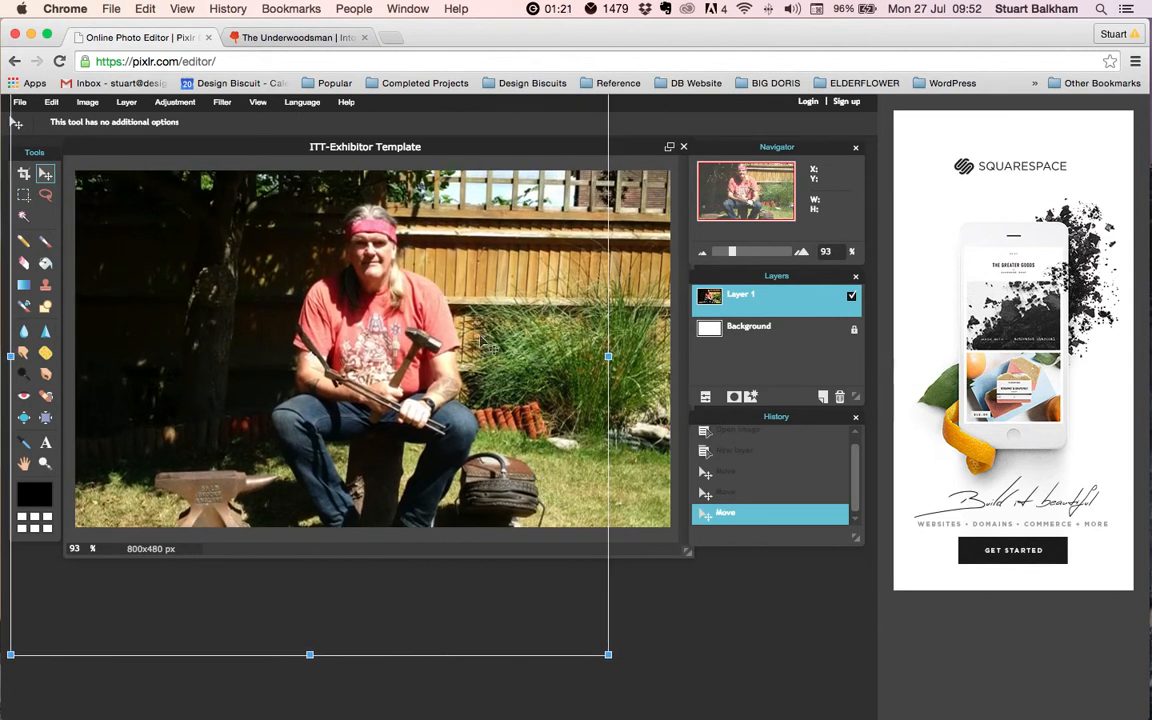
left_click_drag(479, 378, 479, 351)
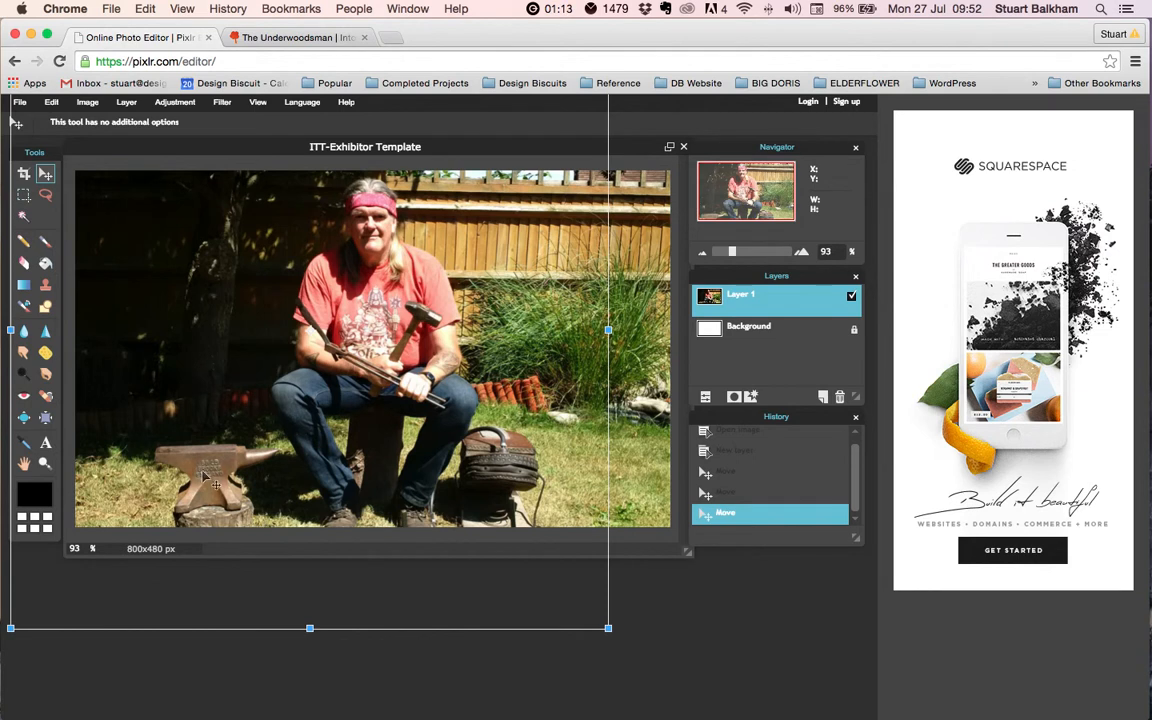
left_click(652, 431)
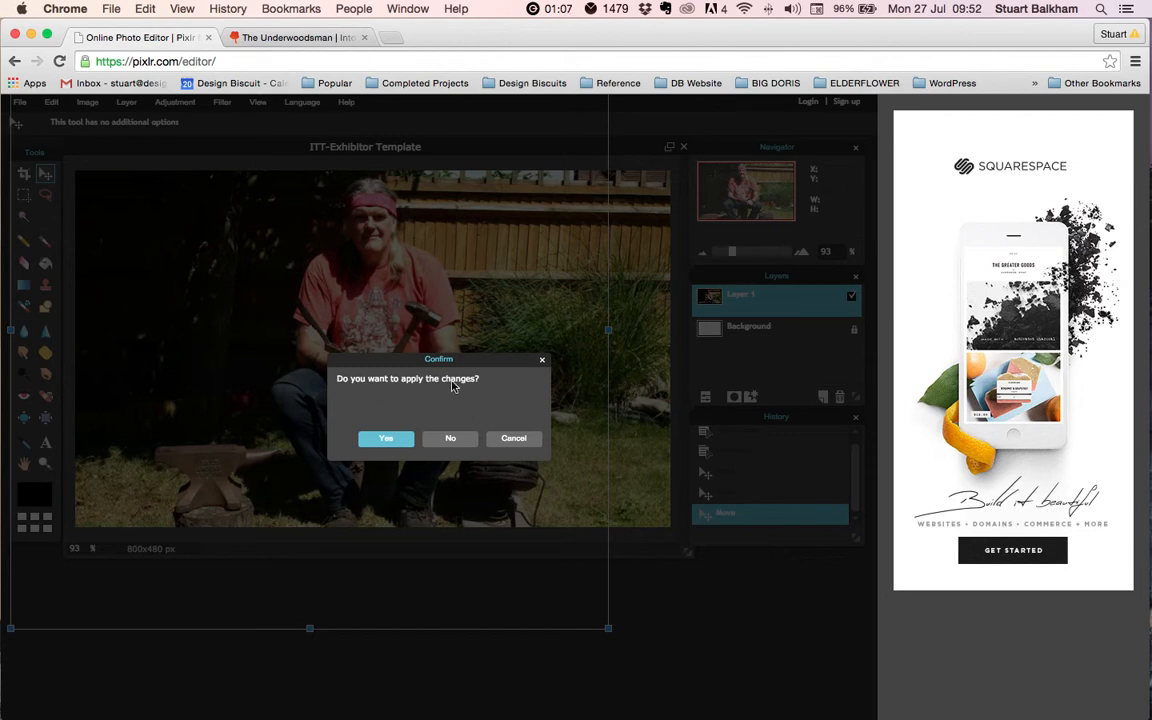
left_click(397, 440)
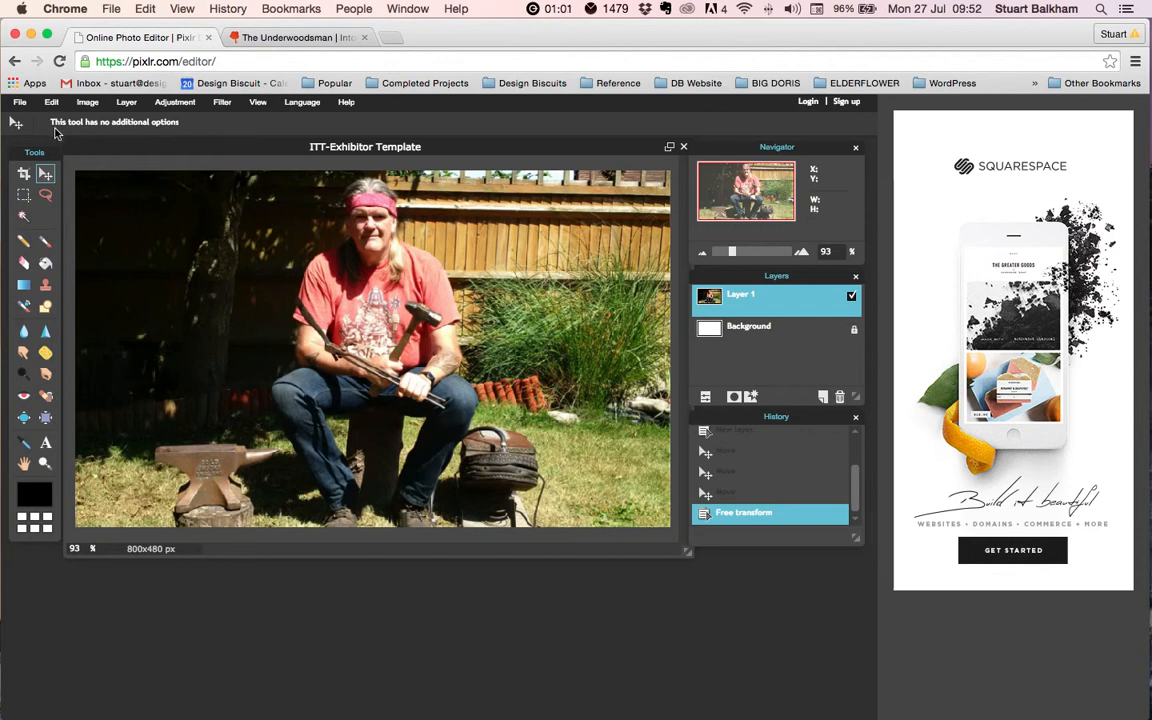
Save the image to the computer's Exhibitors folder as a quality 80 JPEG named Backyard Blacksmith 2.
left_click(20, 102)
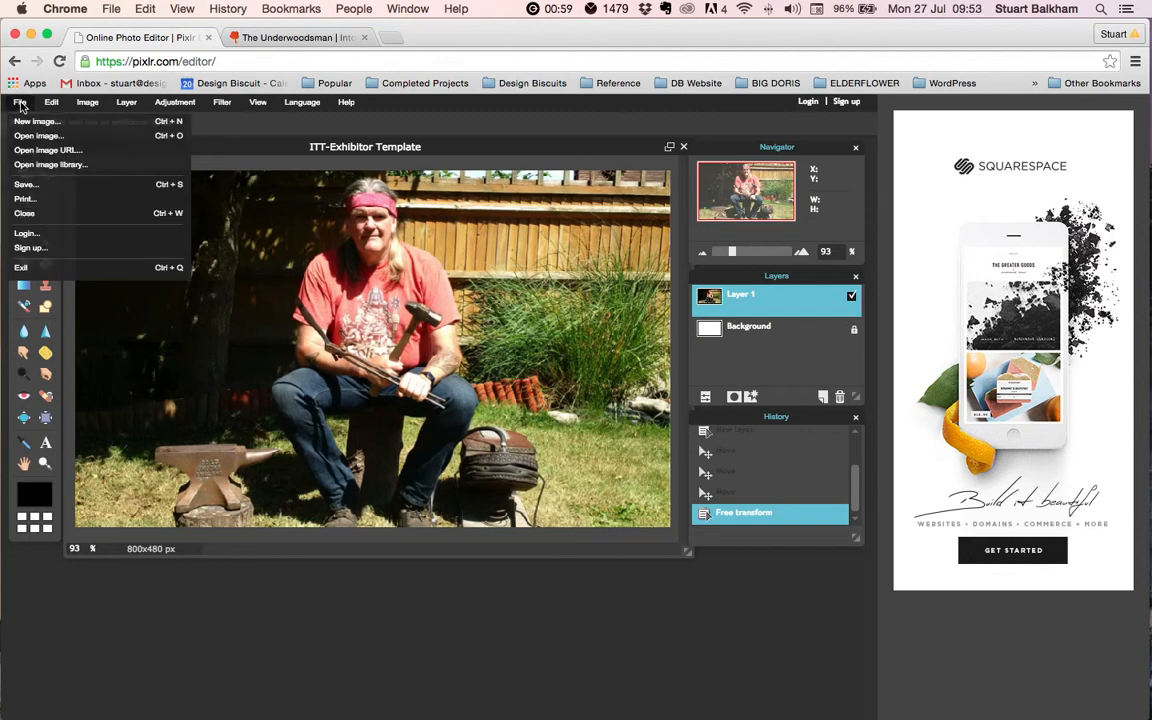
left_click(40, 184)
left_click_drag(427, 277, 355, 248)
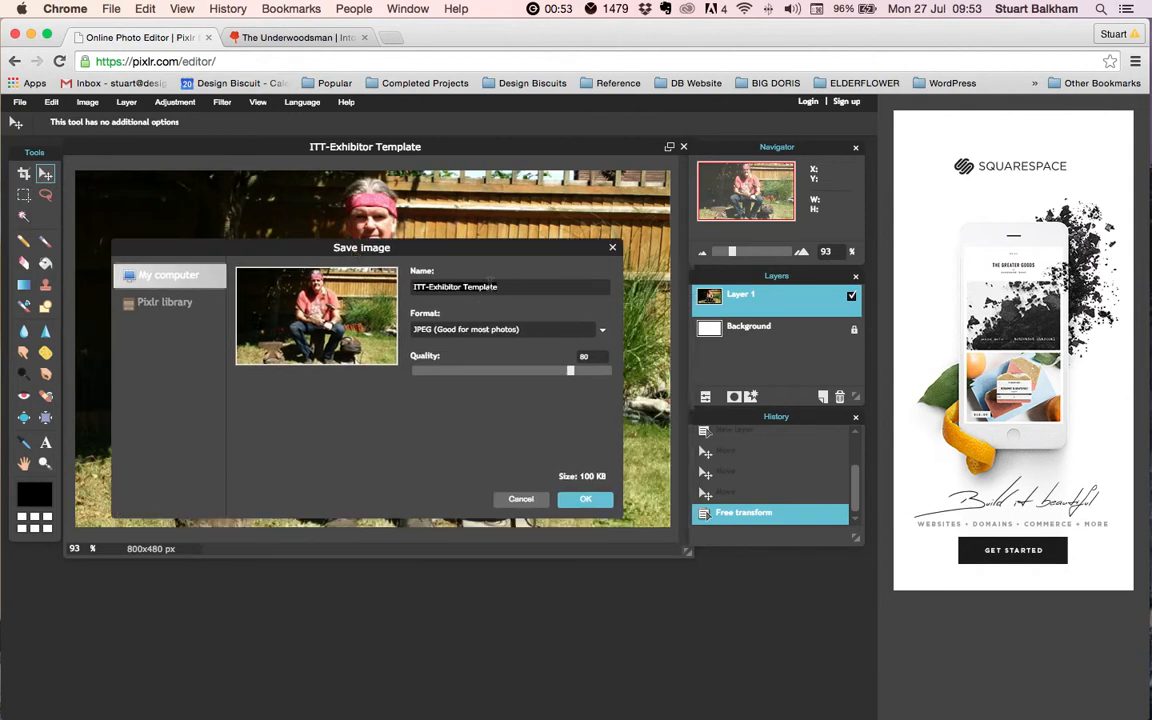
type("Backyard Blacksmith 2")
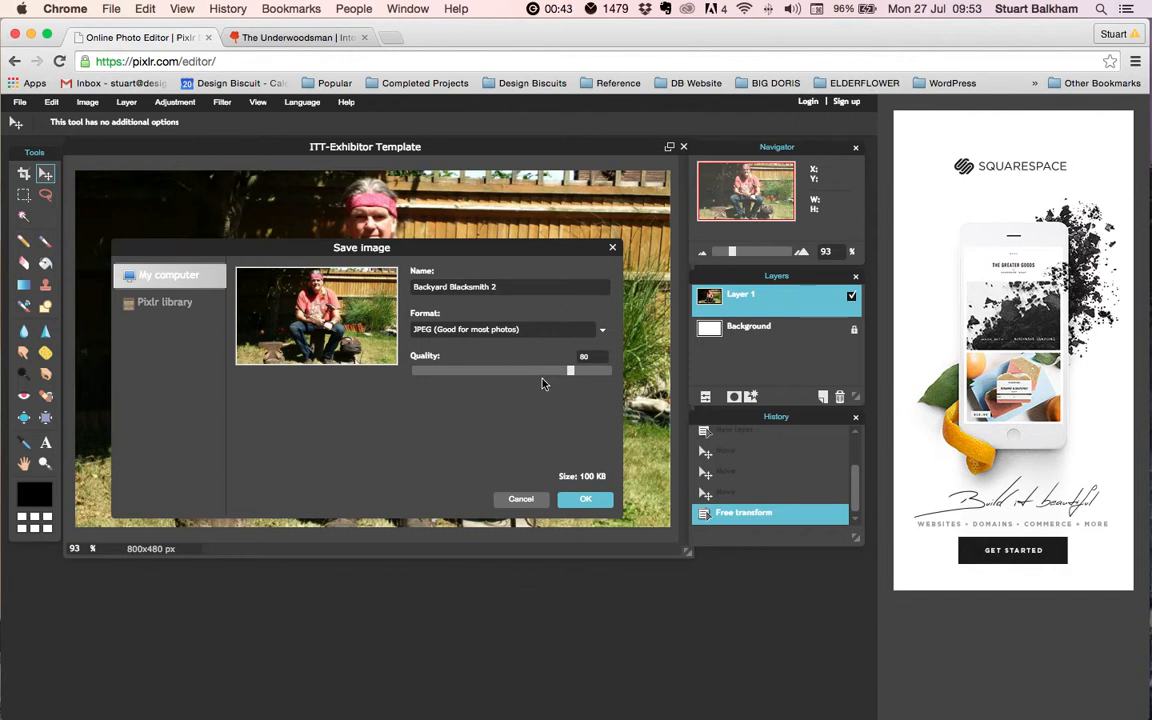
left_click(587, 500)
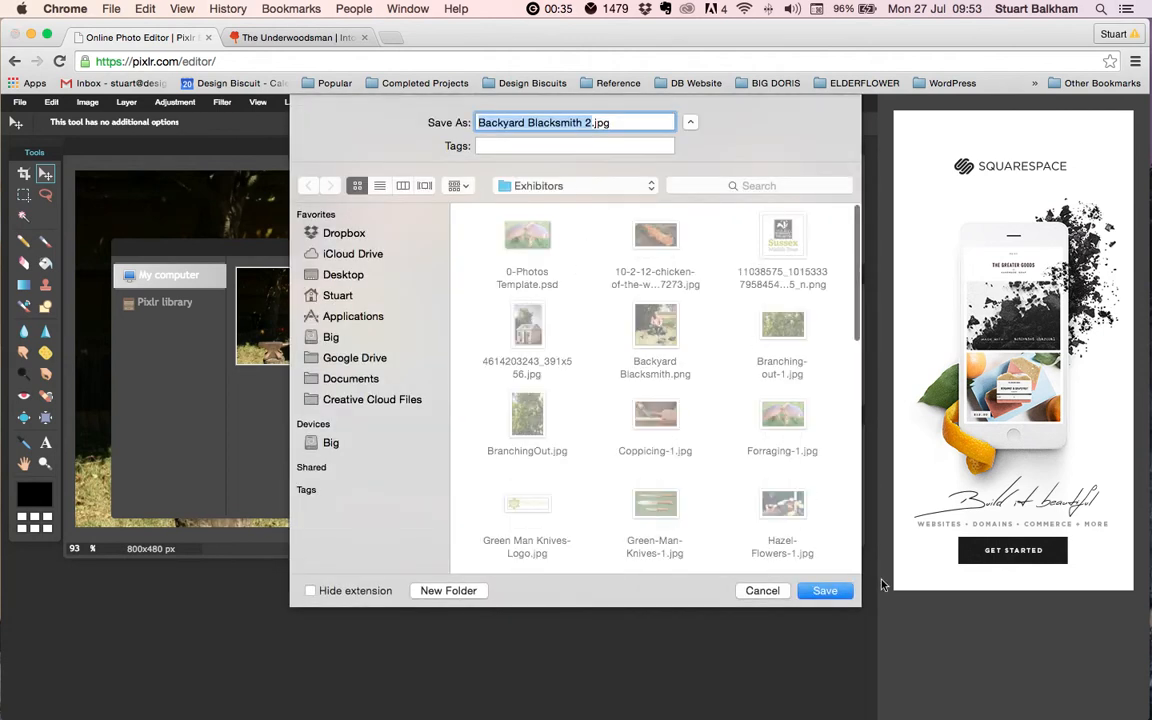
left_click(824, 590)
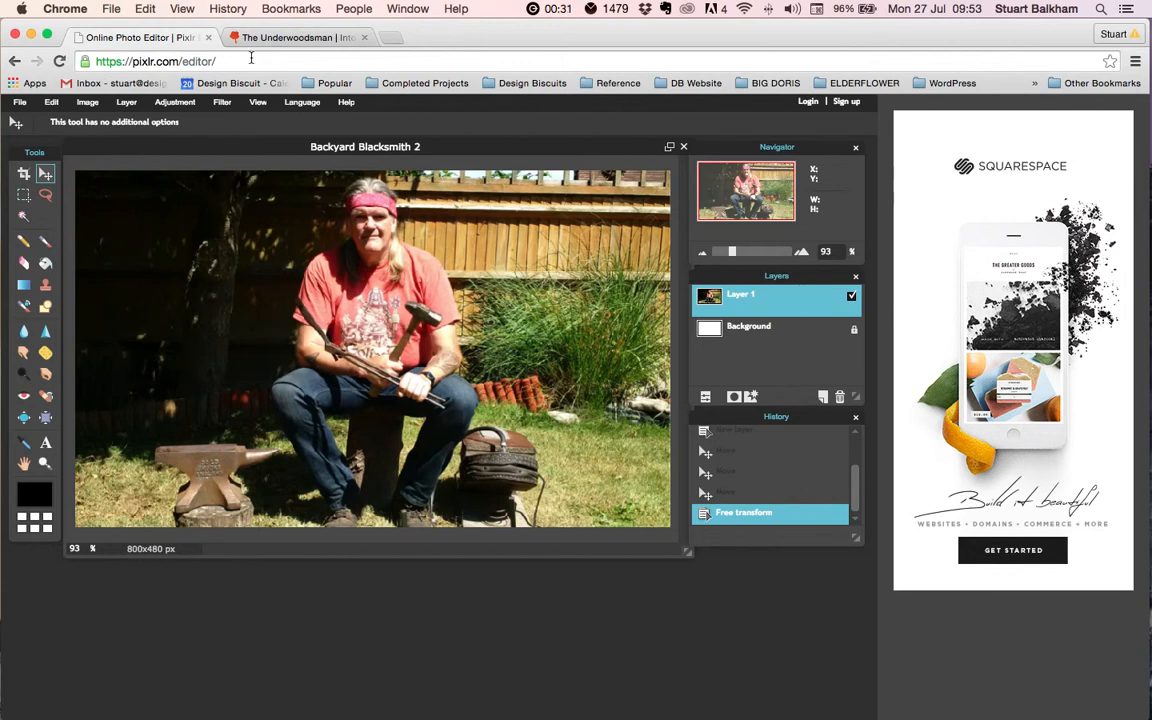
Leave the browser and open Backyard Blacksmith 2.jpg from the Exhibitors folder in Preview to check the saved image.
key("super+w")
left_click(31, 37)
left_click_drag(759, 67, 693, 67)
left_click(779, 137)
double_click(779, 137)
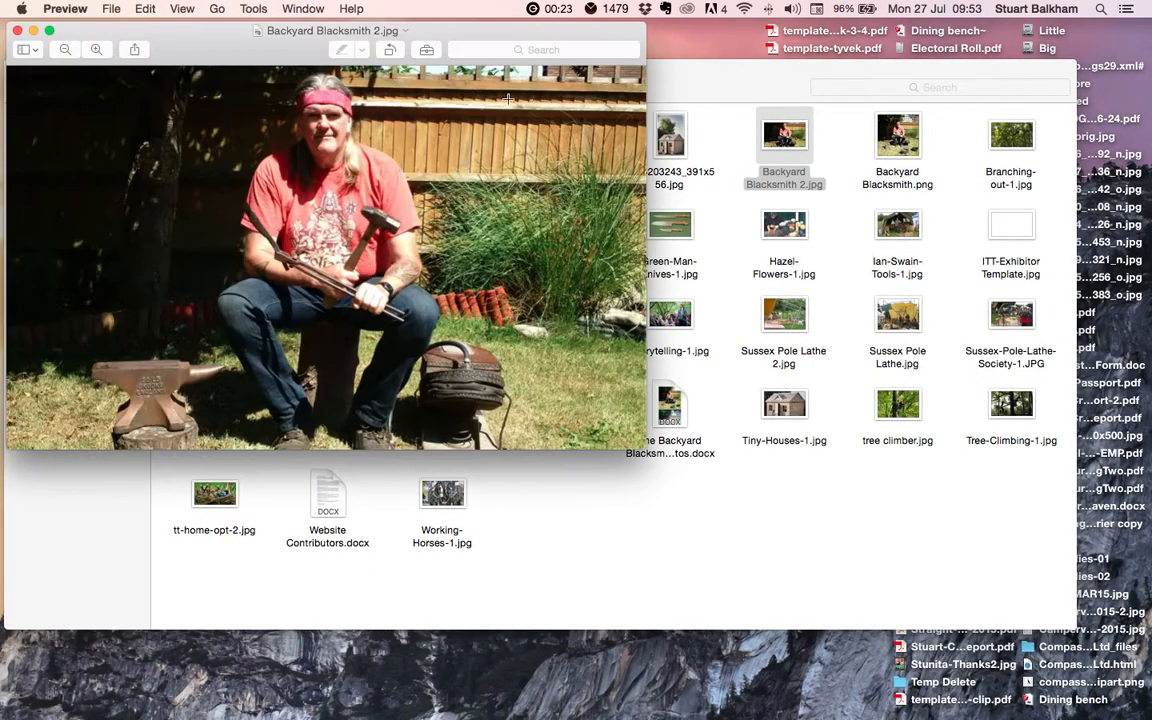
left_click_drag(462, 50, 586, 107)
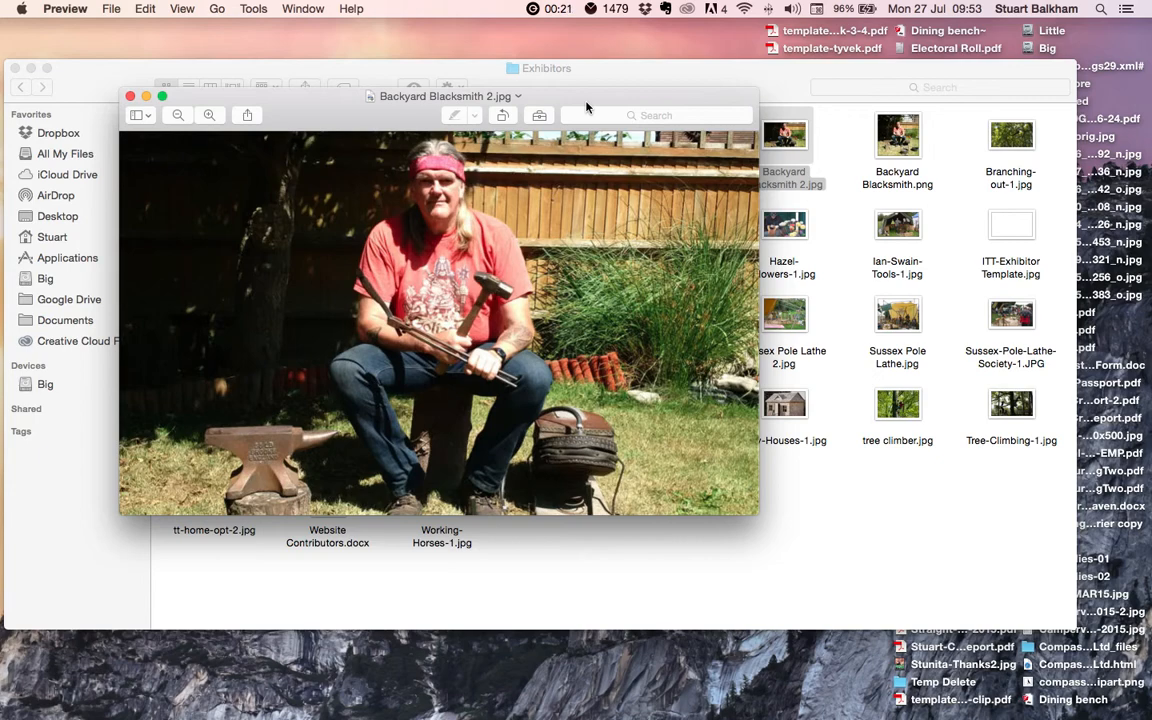